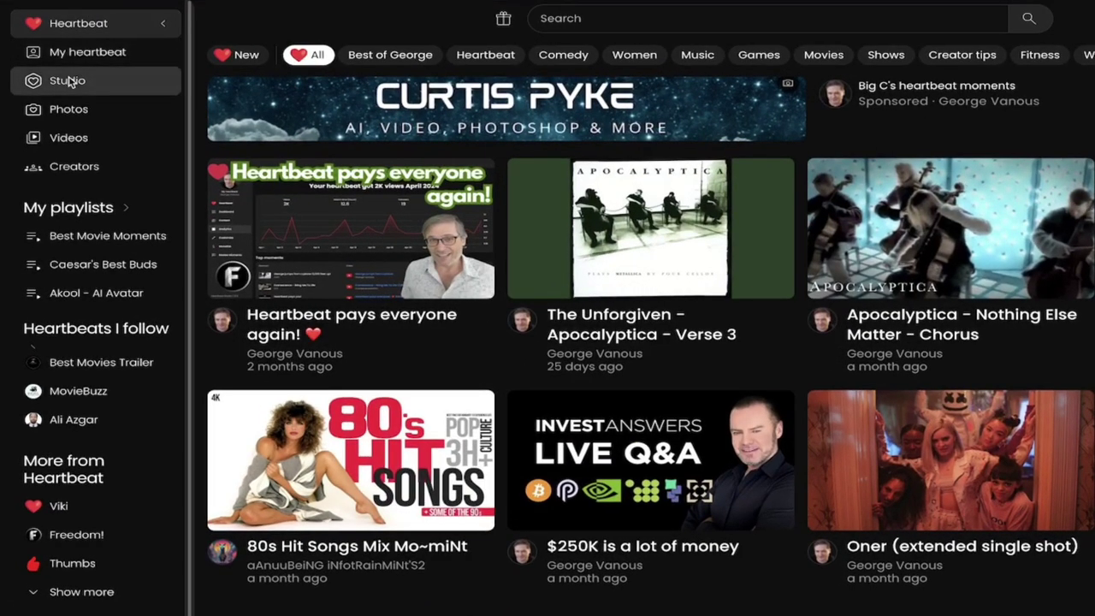
Open Heartbeat Studio's Content page listing the account's moments and their source videos.
left_click(68, 78)
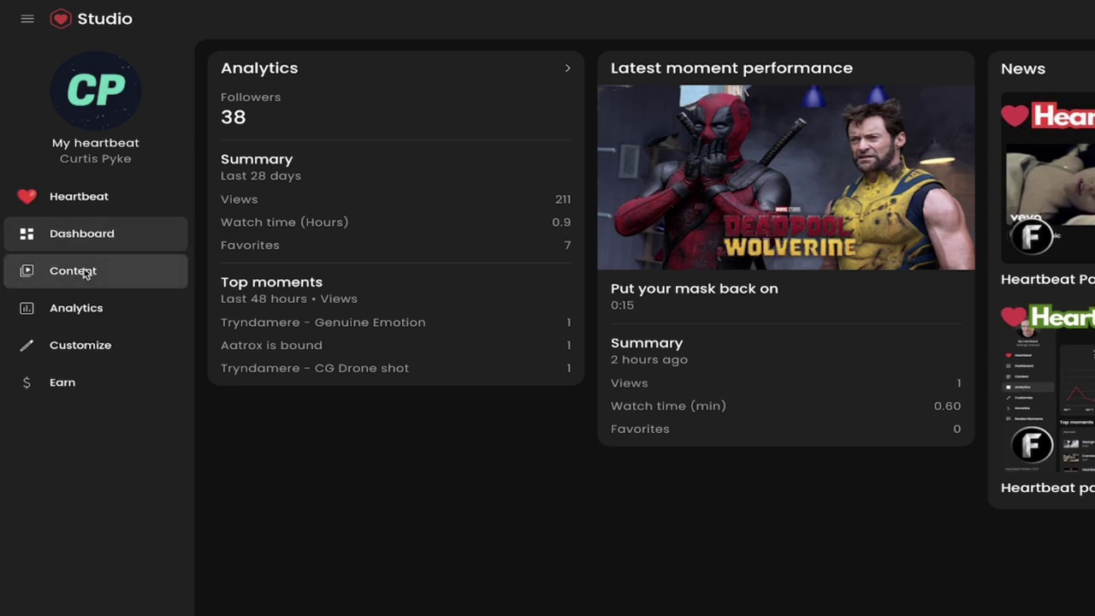
left_click(84, 272)
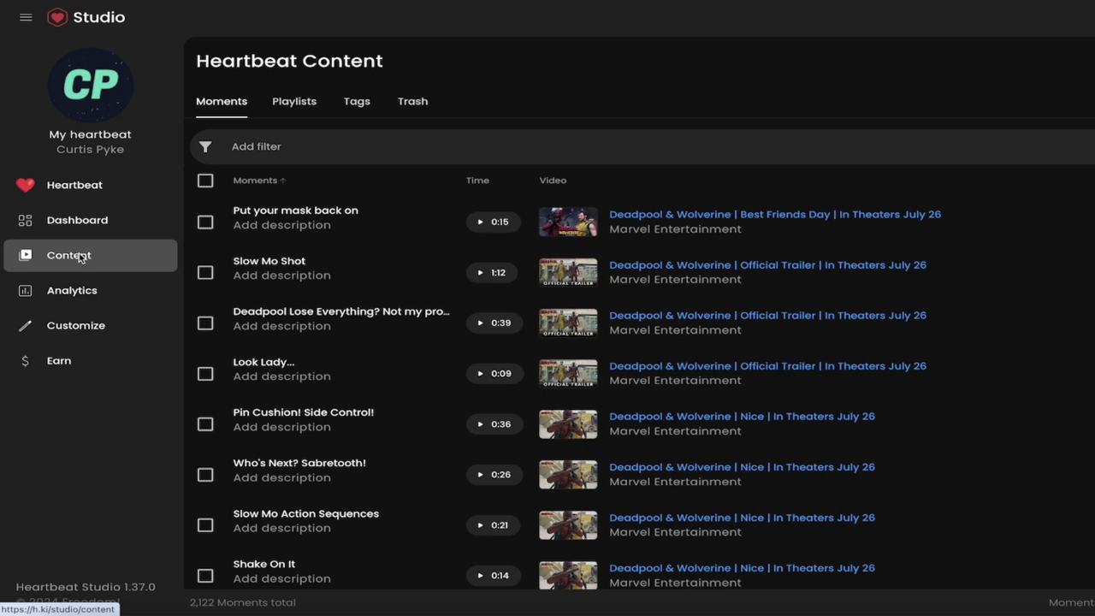
Browse the Moments list and select the 'Put your mask back on' moment.
left_click(228, 104)
left_click(231, 106)
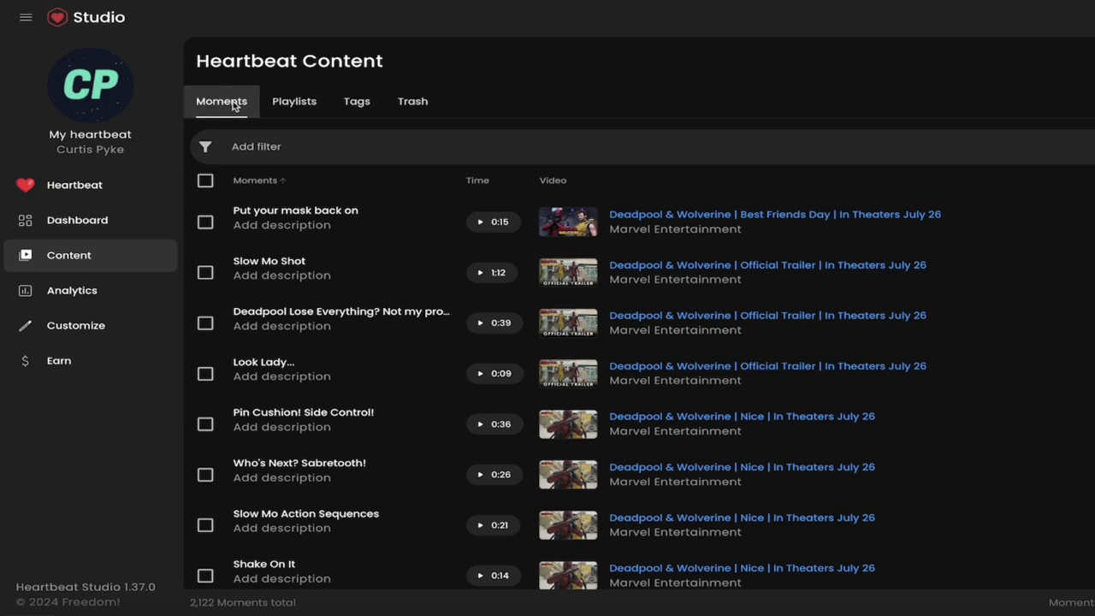
mouse_move(514, 272)
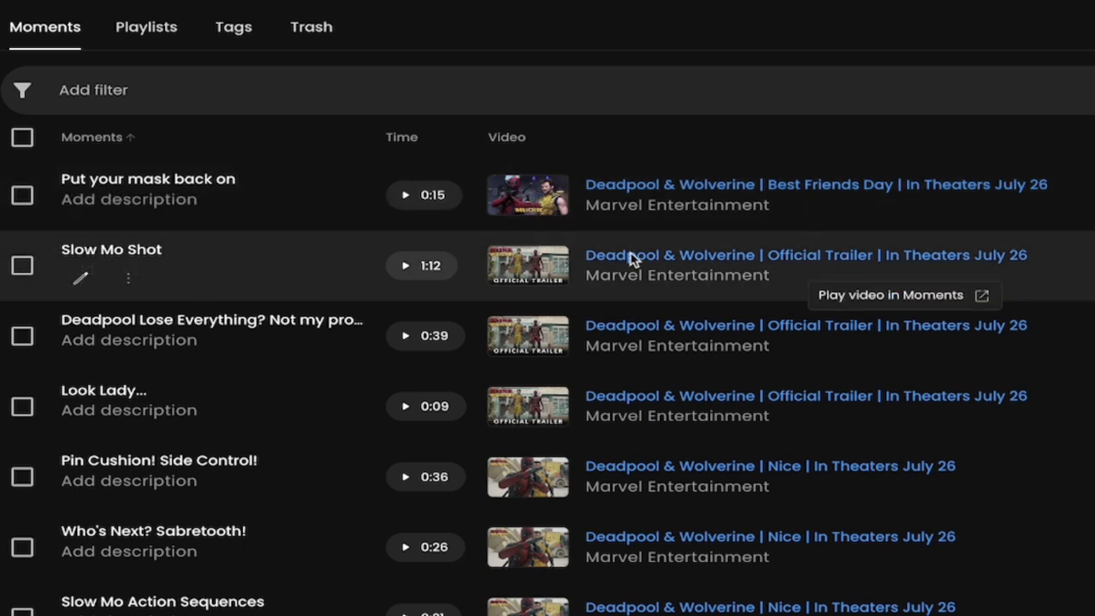
scroll(630, 257, "down", 1)
scroll(642, 213, "down", 1)
scroll(645, 214, "up", 2)
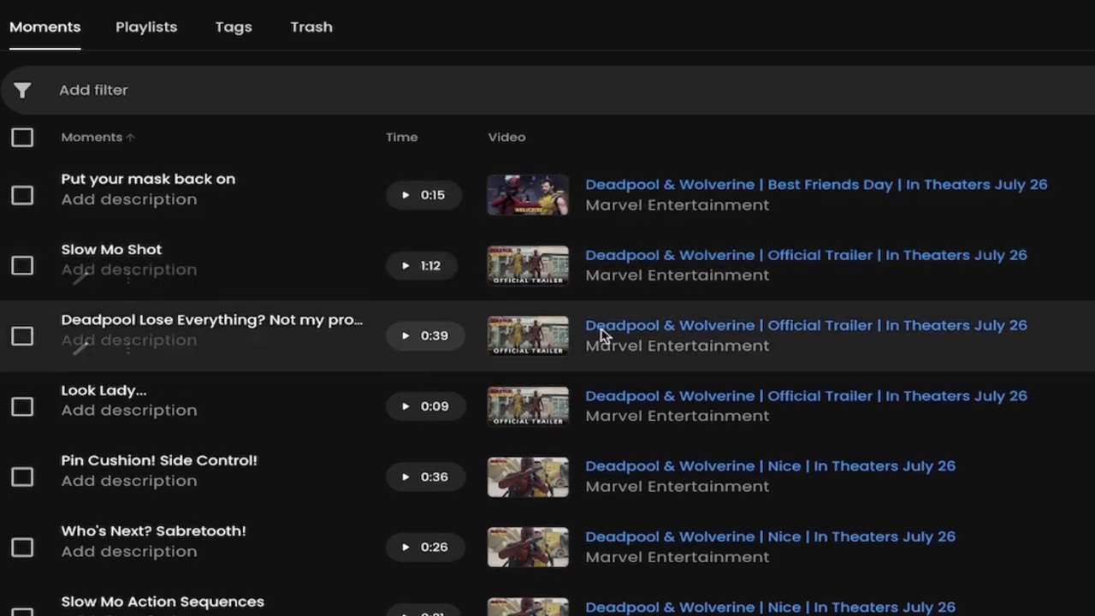
scroll(601, 334, "down", 2)
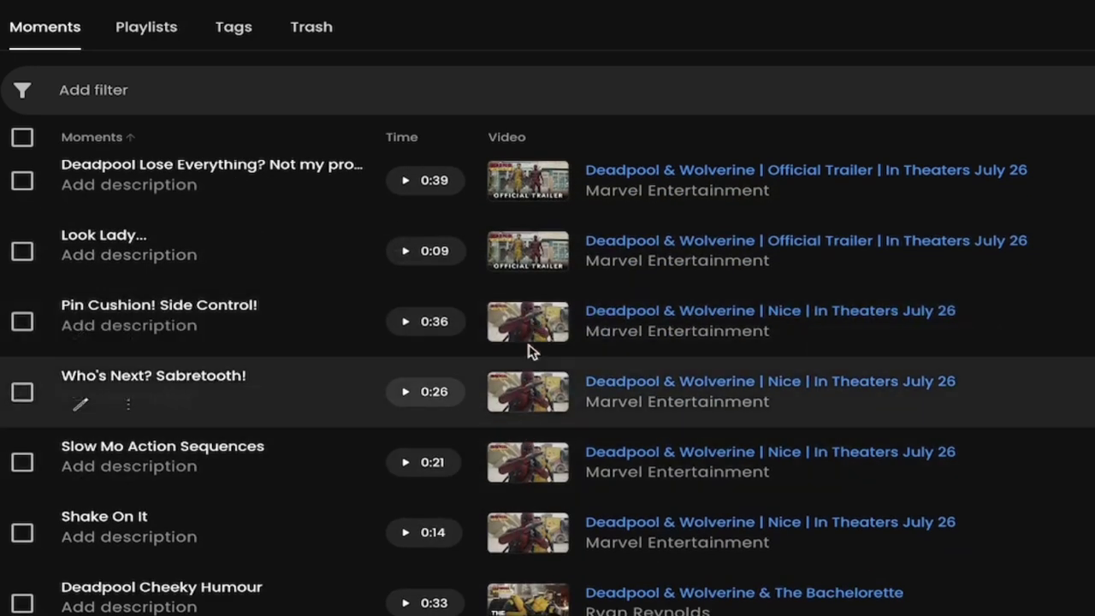
scroll(530, 342, "up", 2)
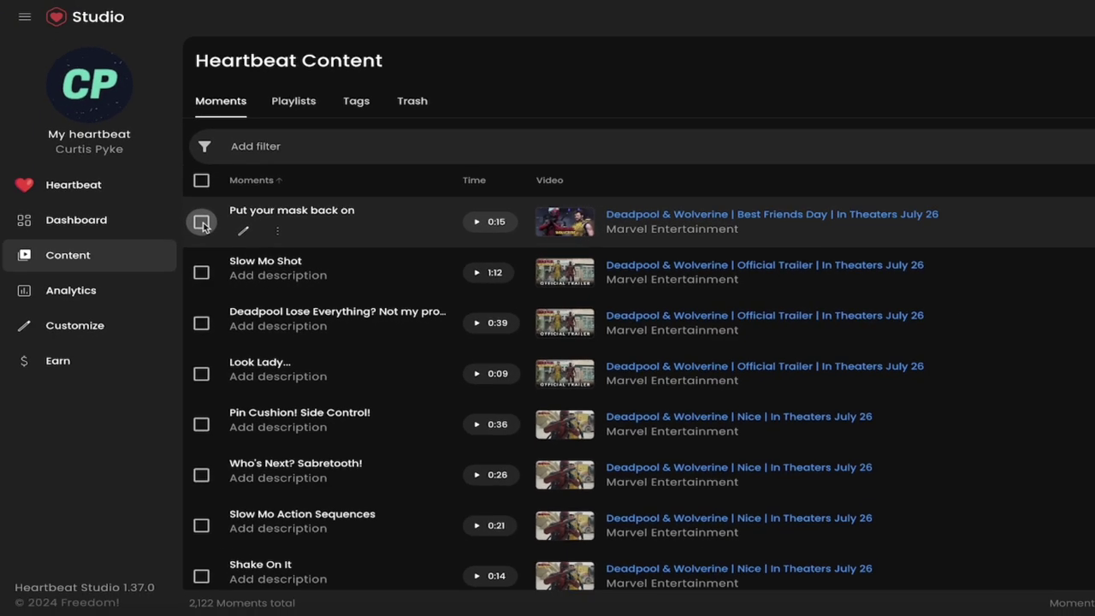
left_click(201, 222)
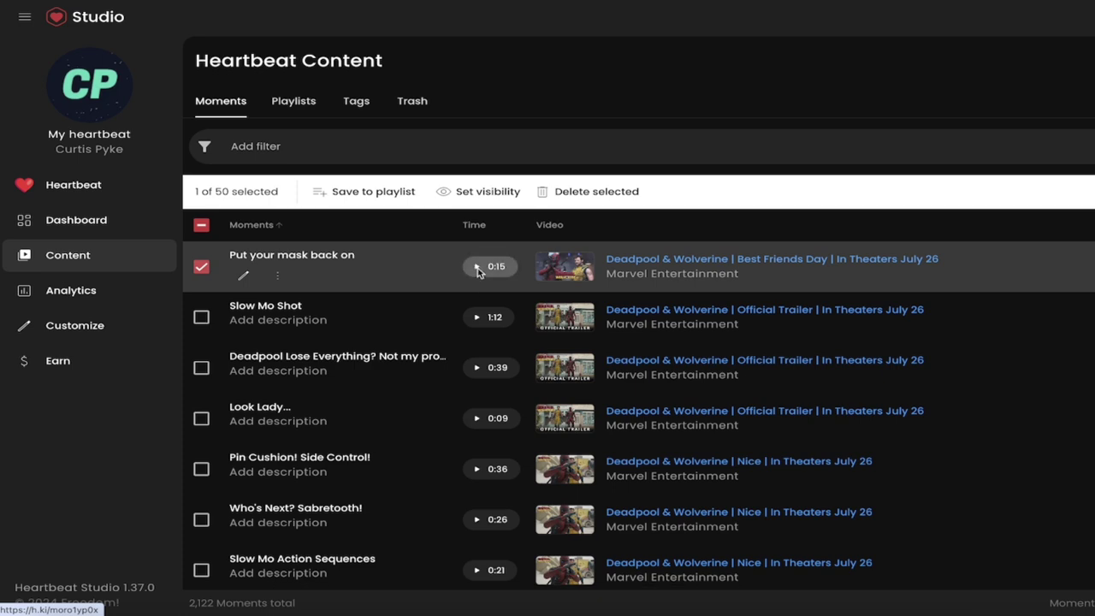
left_click(478, 267)
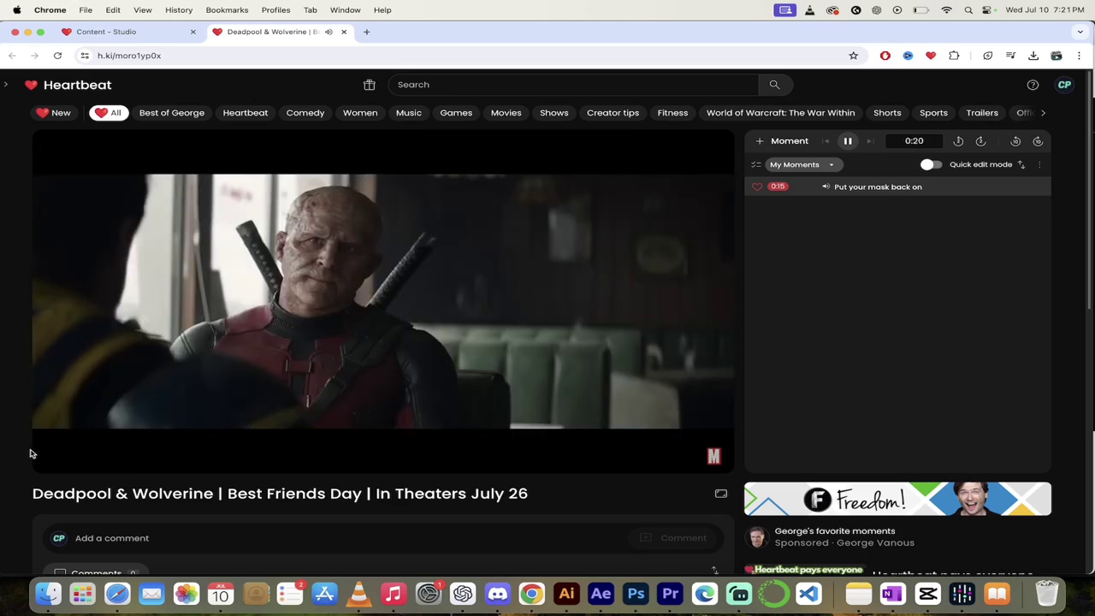
left_click(54, 461)
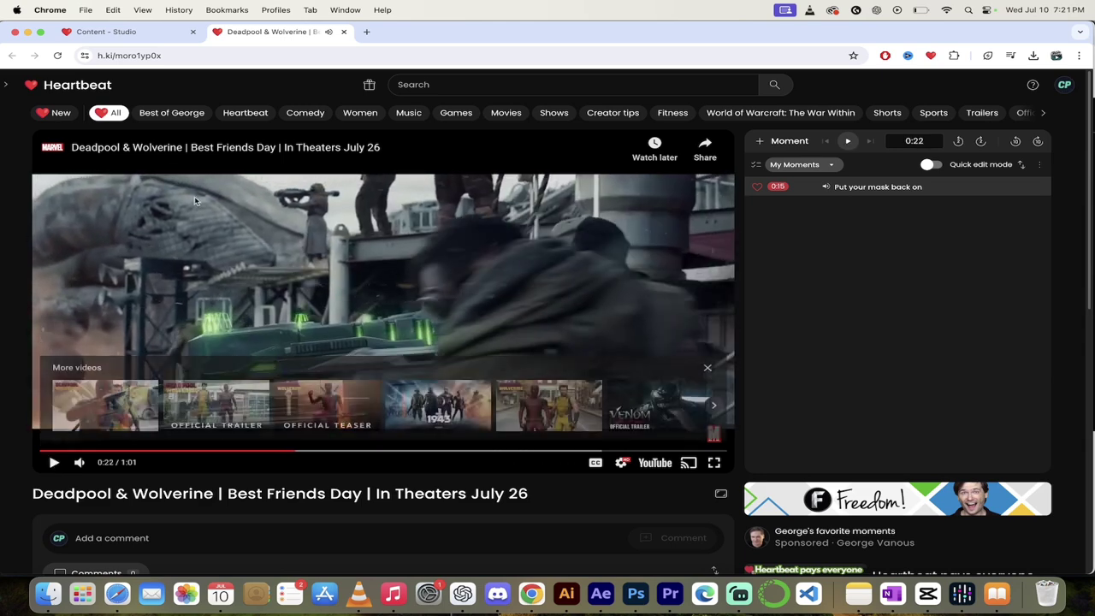
left_click(343, 32)
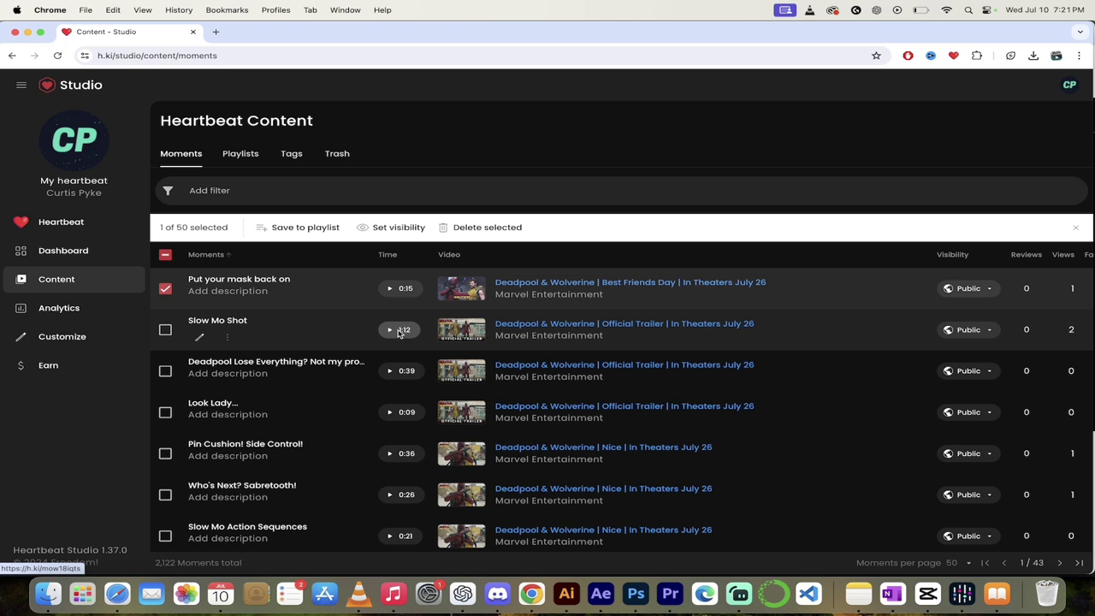
Preview the Slow Mo Shot moment, then close the preview tab to return to the moments list.
left_click(398, 331)
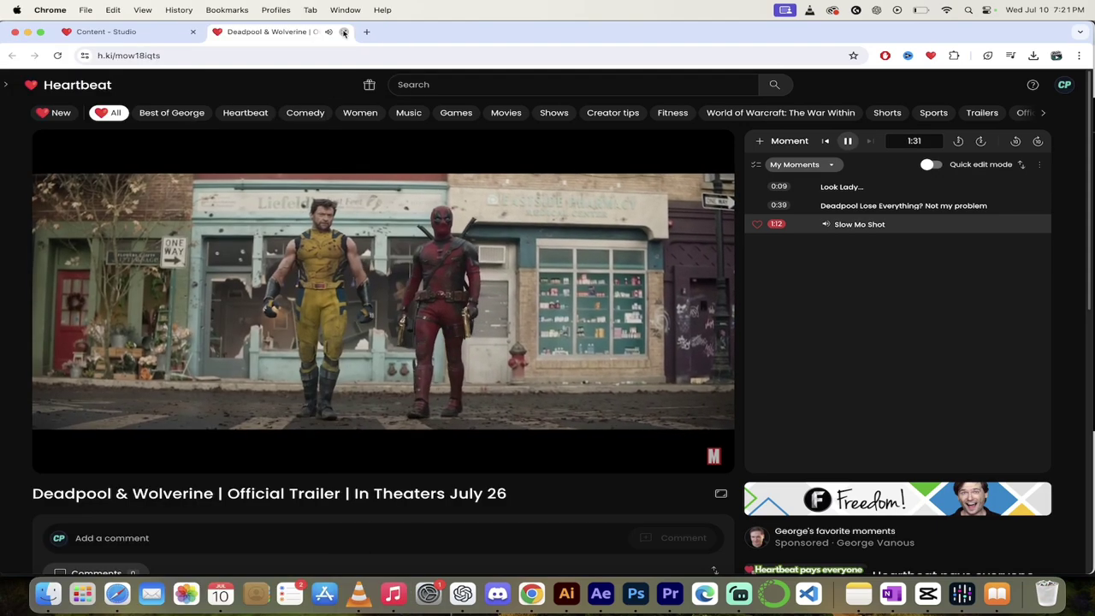
left_click(398, 32)
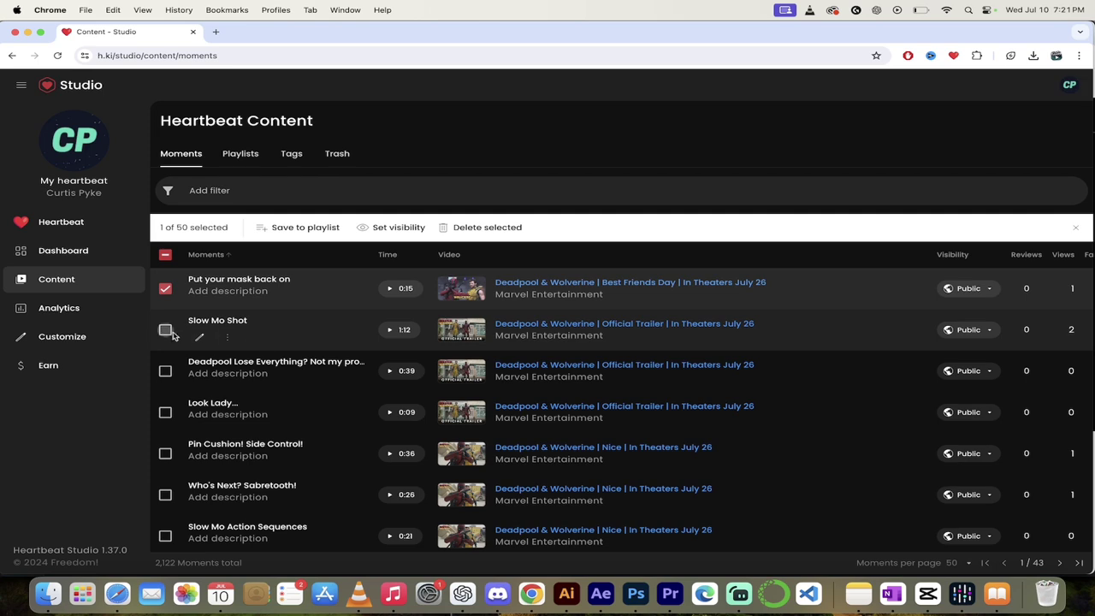
left_click(166, 331)
scroll(266, 354, "down", 2)
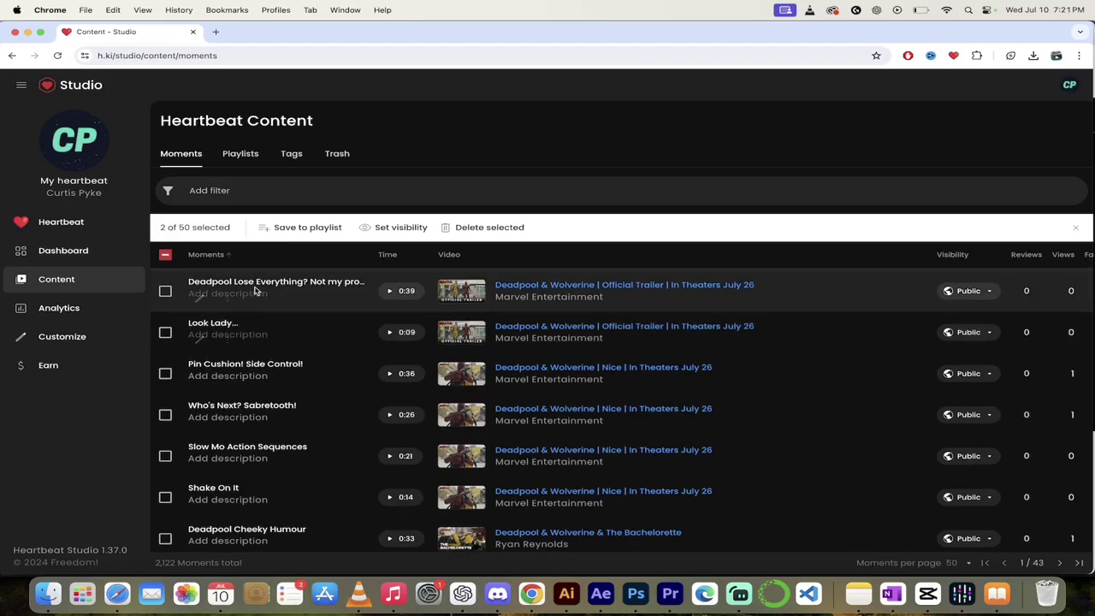
scroll(257, 287, "up", 1)
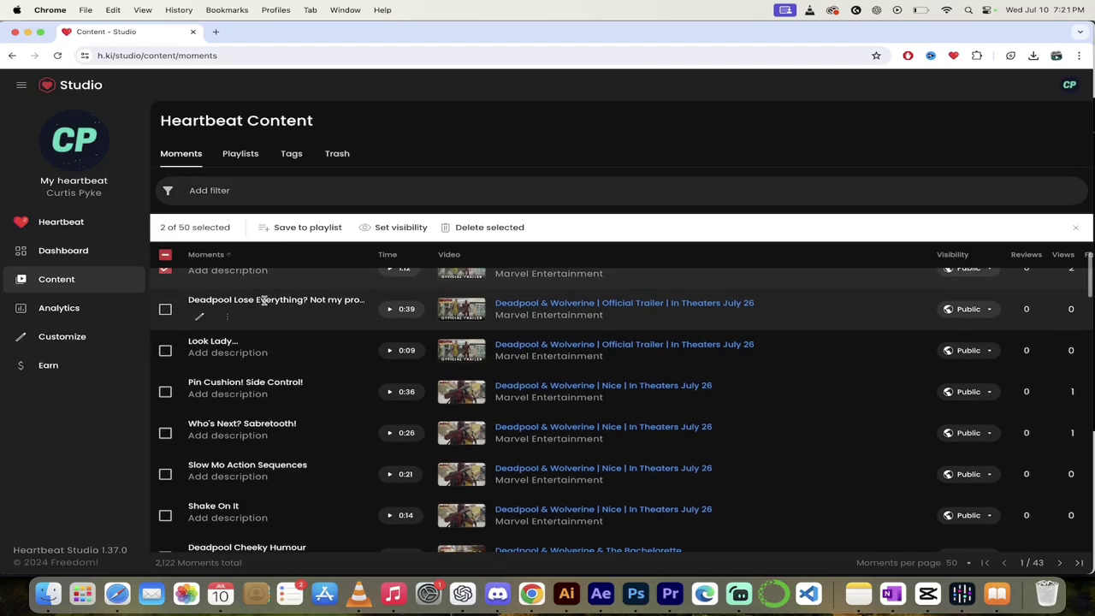
scroll(311, 328, "down", 1)
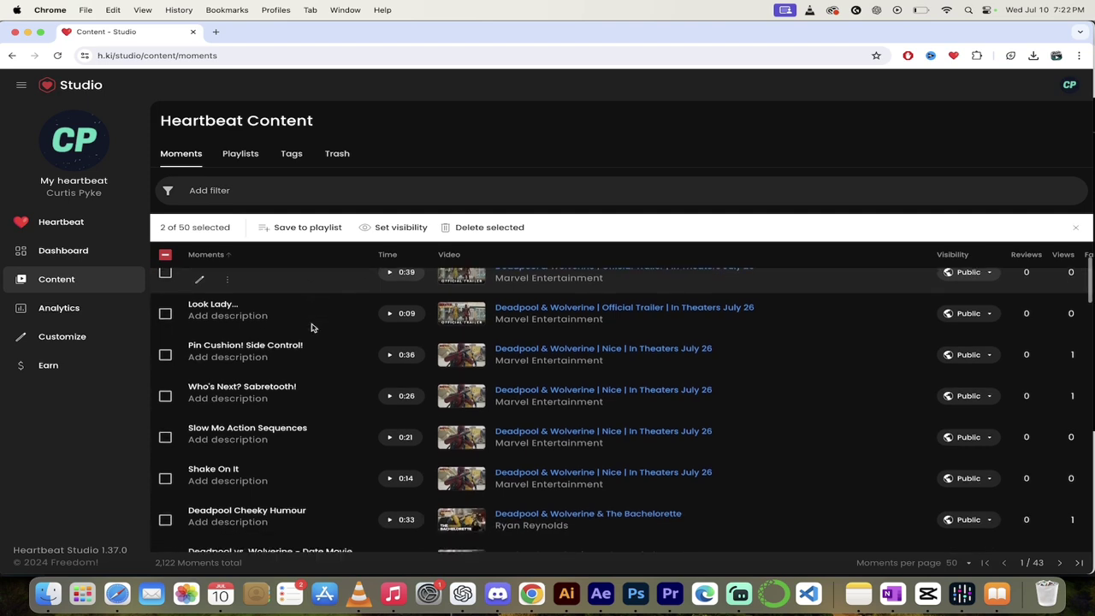
scroll(311, 327, "down", 1)
scroll(311, 328, "up", 1)
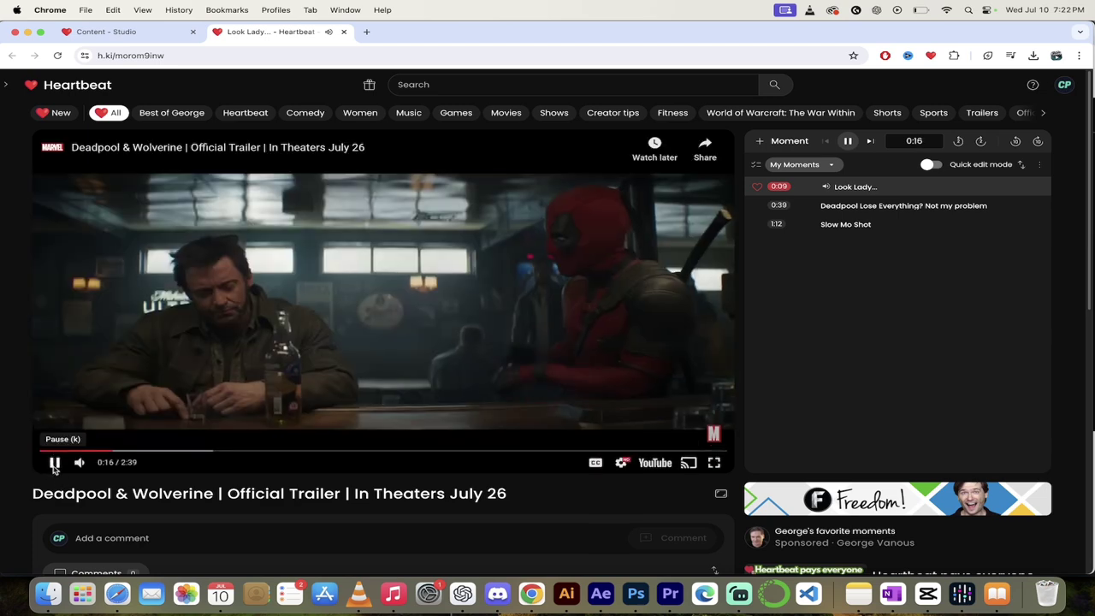
left_click(53, 462)
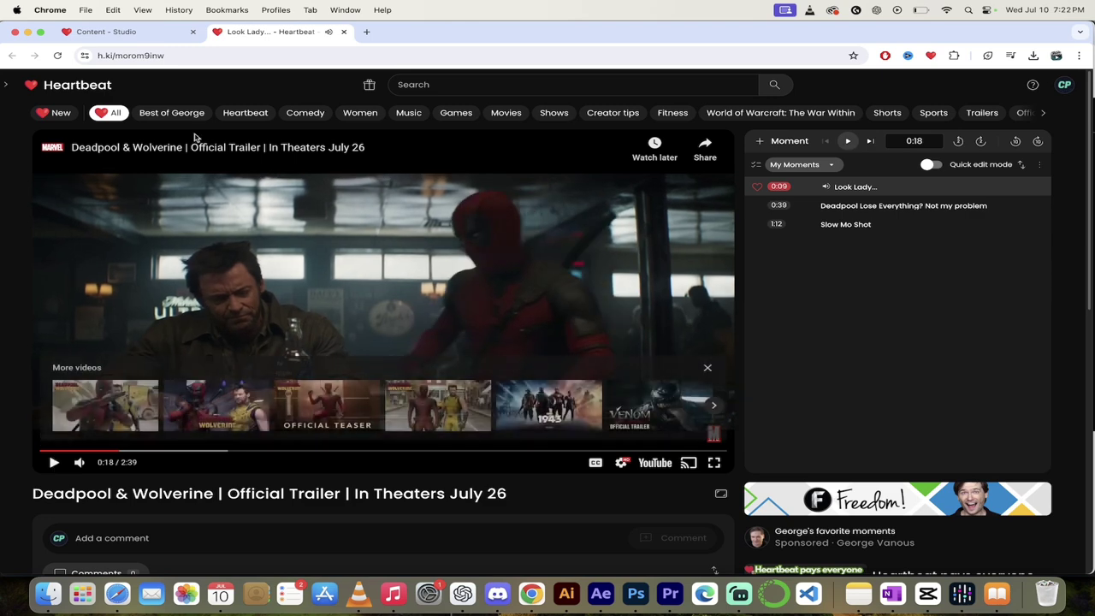
left_click(345, 32)
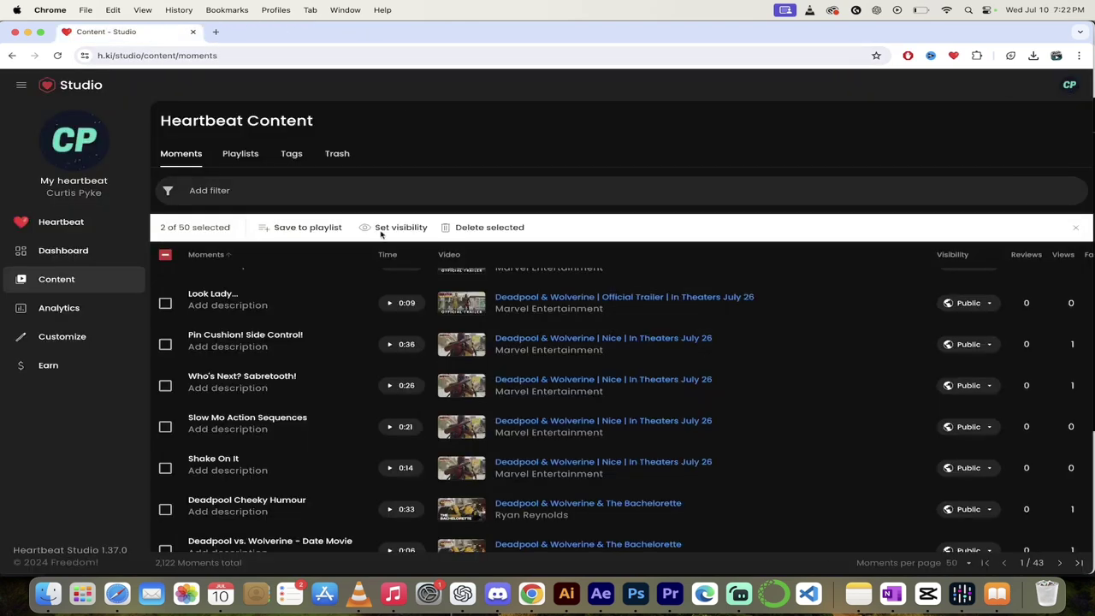
scroll(325, 291, "up", 2)
left_click(165, 335)
scroll(265, 351, "down", 1)
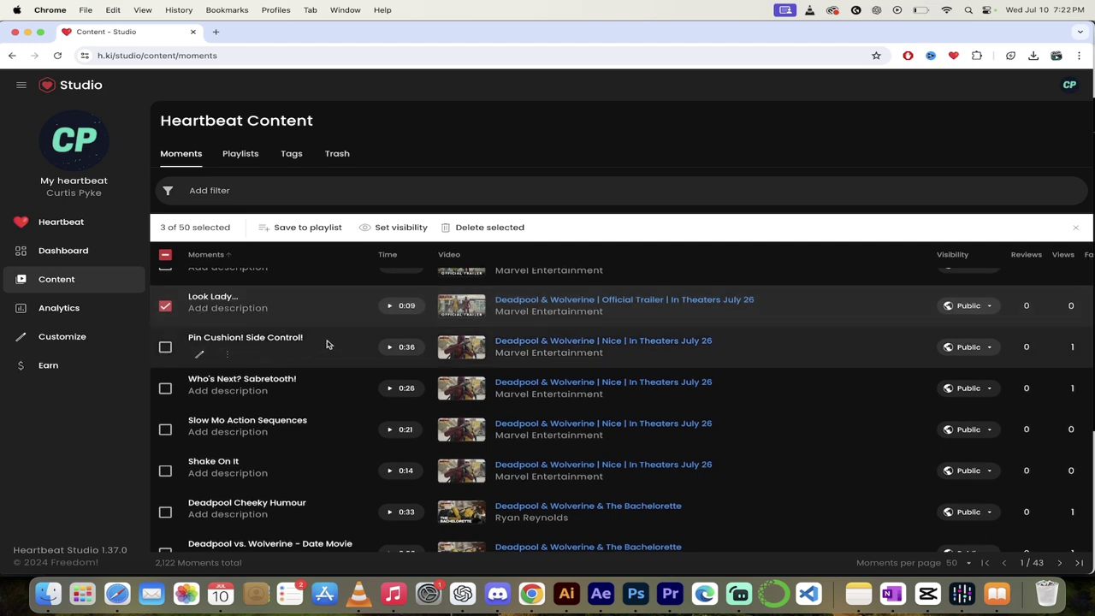
scroll(326, 344, "up", 1)
scroll(326, 344, "down", 1)
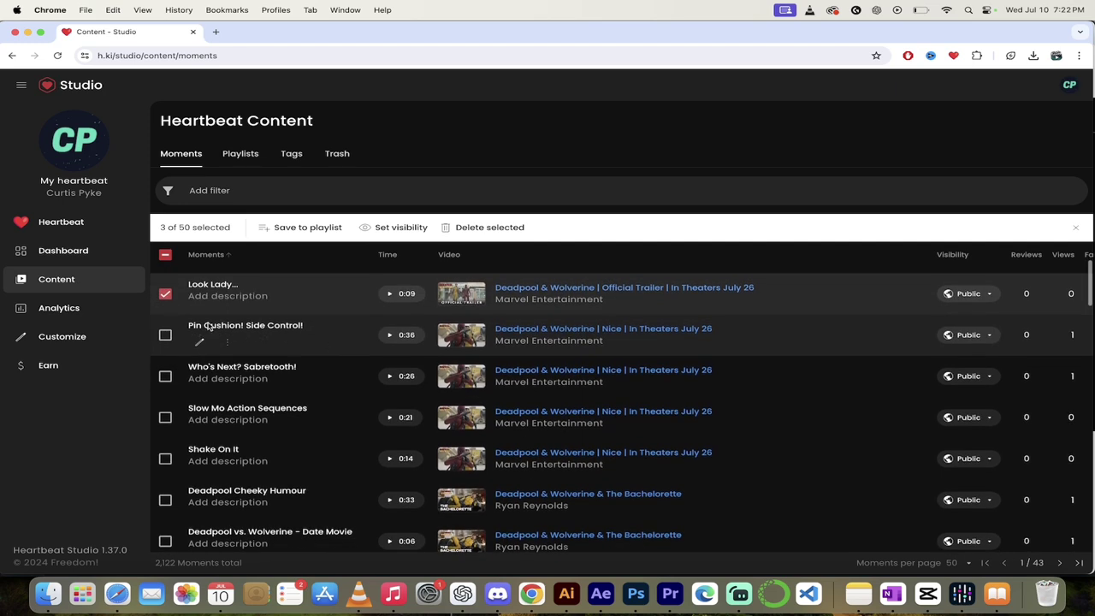
left_click(166, 336)
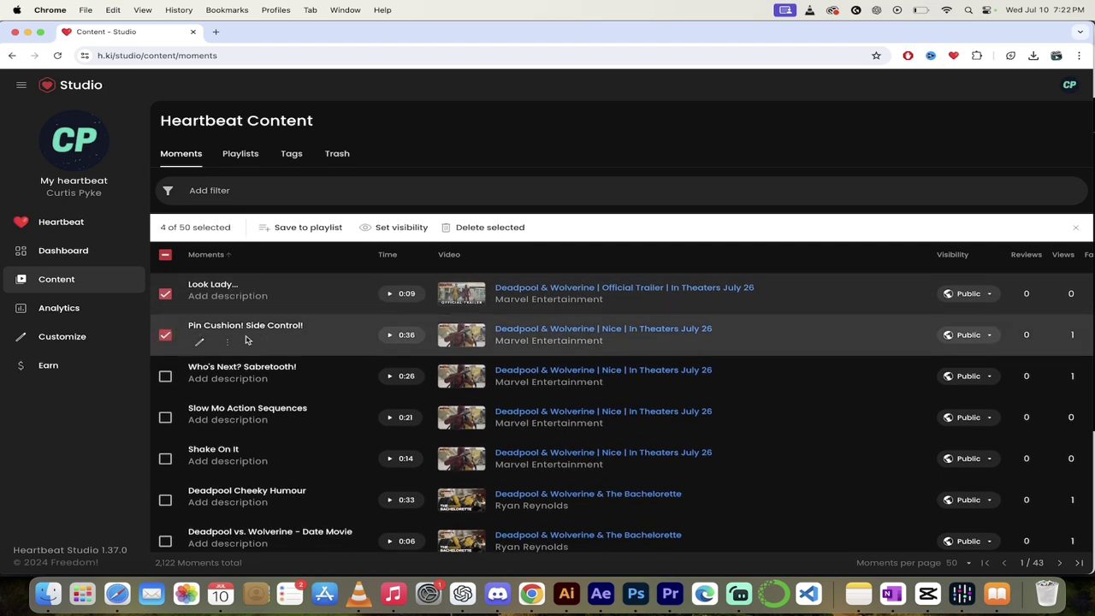
scroll(246, 340, "down", 1)
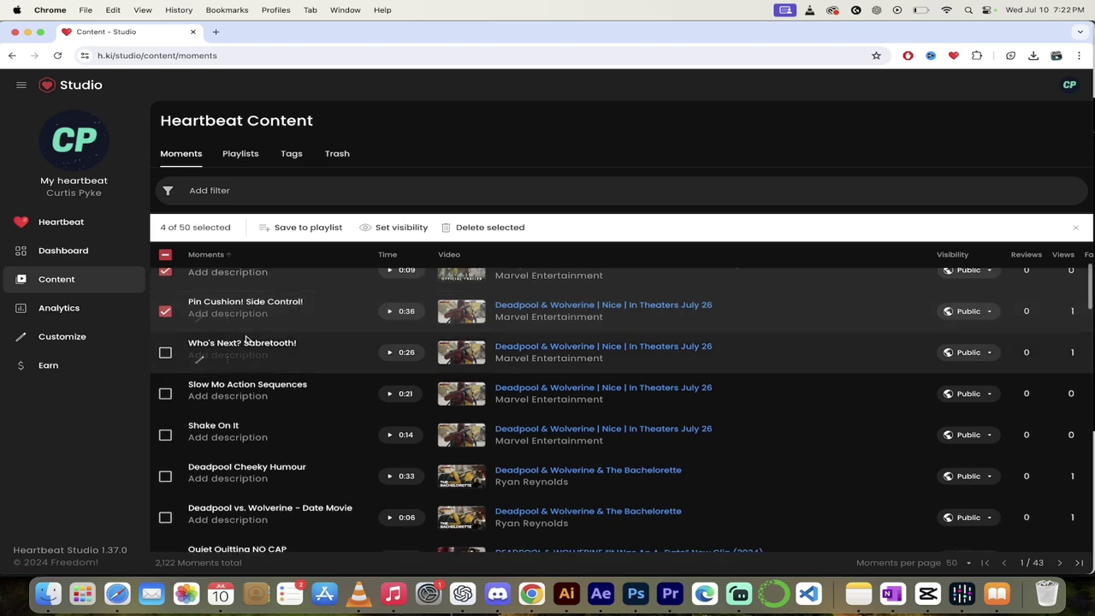
scroll(275, 342, "down", 1)
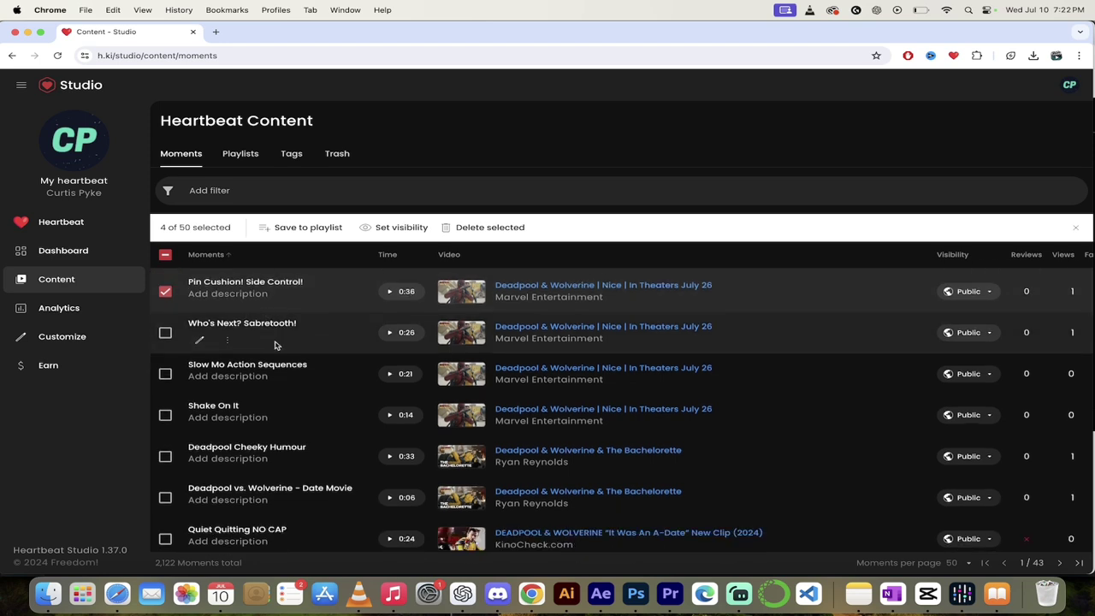
scroll(283, 343, "down", 2)
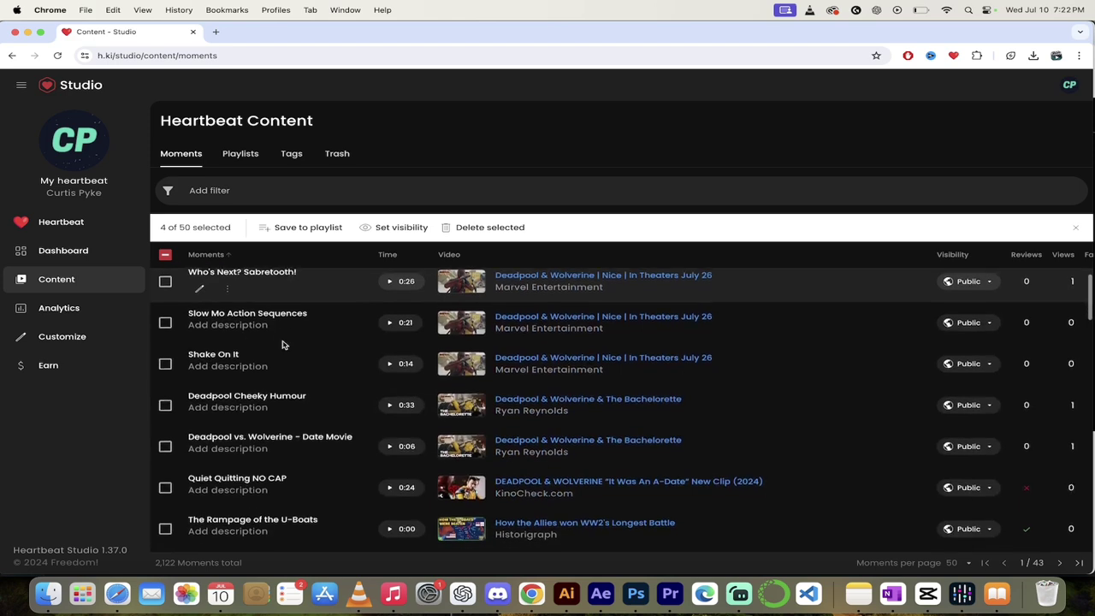
scroll(282, 342, "down", 1)
scroll(359, 340, "down", 1)
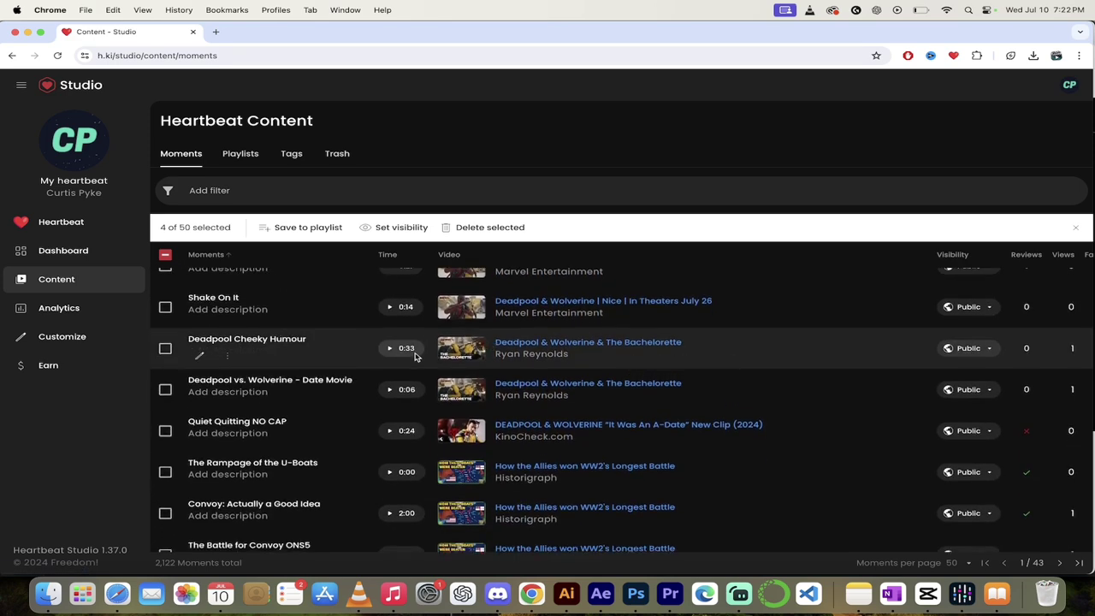
scroll(409, 346, "down", 2)
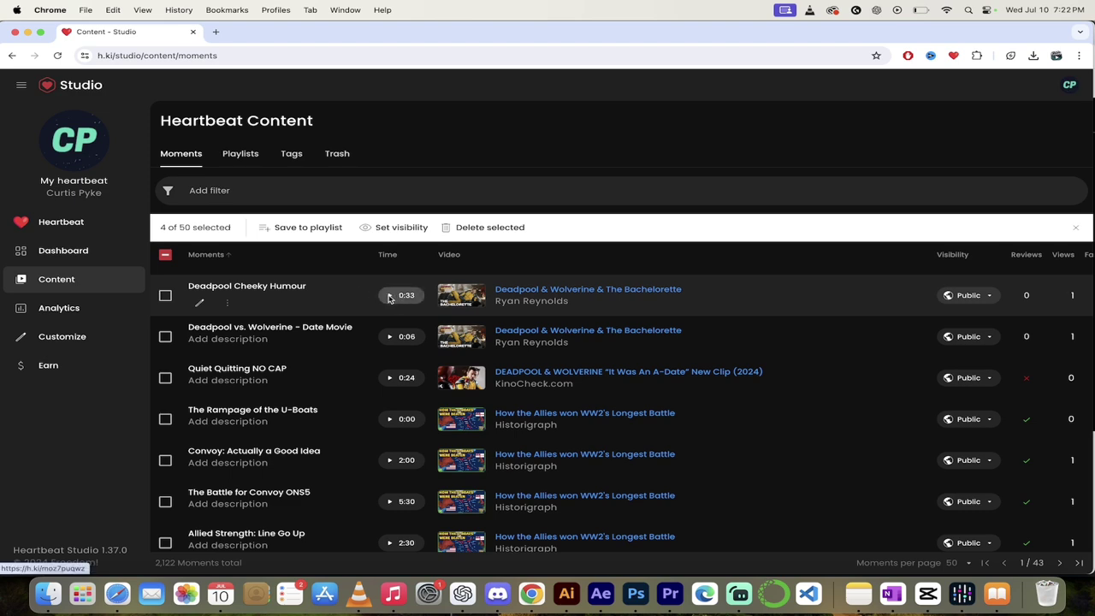
left_click(389, 297)
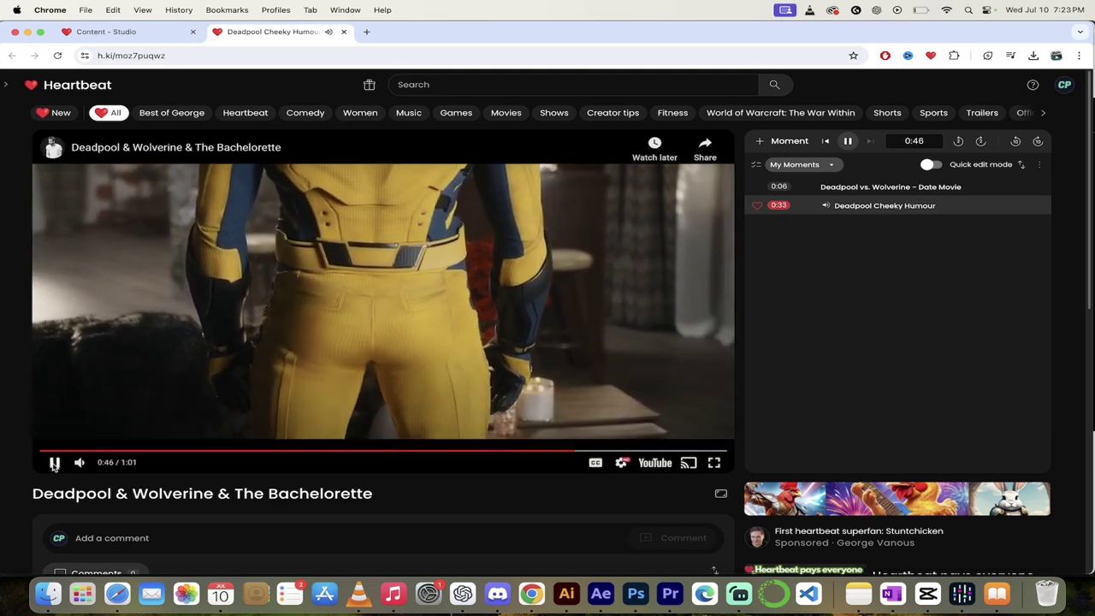
left_click(53, 464)
left_click(343, 32)
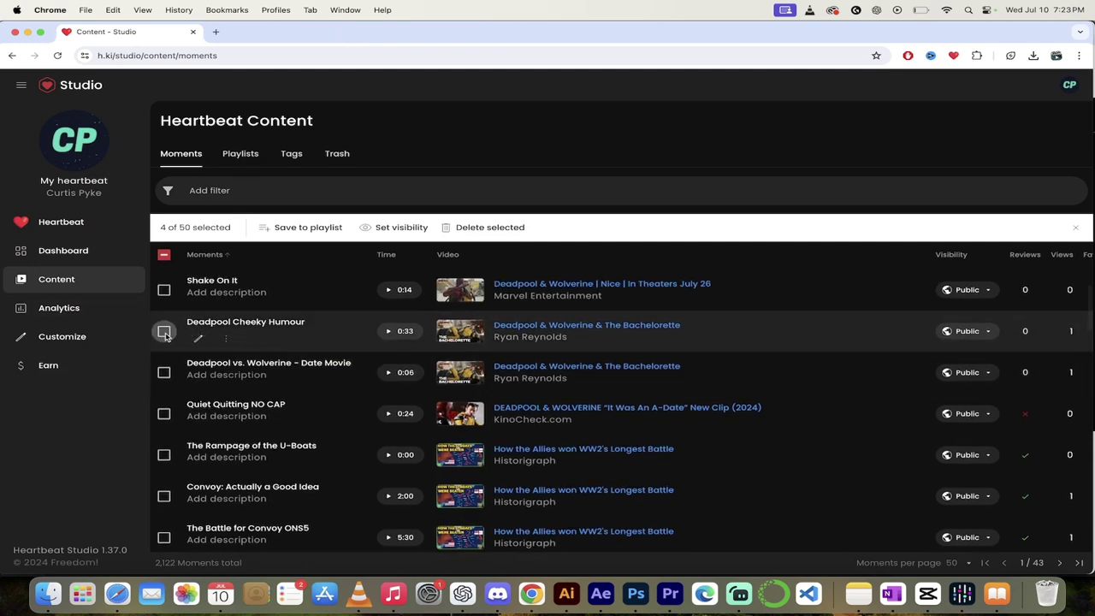
Also select Deadpool Cheeky Humour, Deadpool vs. Wolverine - Date Movie and Quiet Quitting NO CAP.
left_click(165, 332)
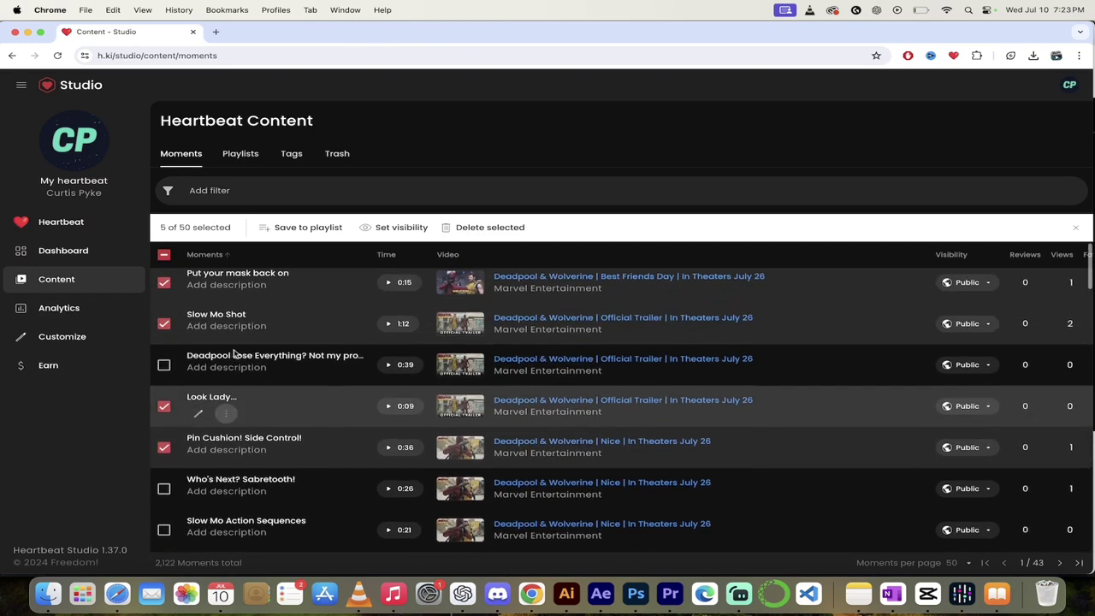
scroll(236, 353, "down", 3)
scroll(234, 354, "down", 3)
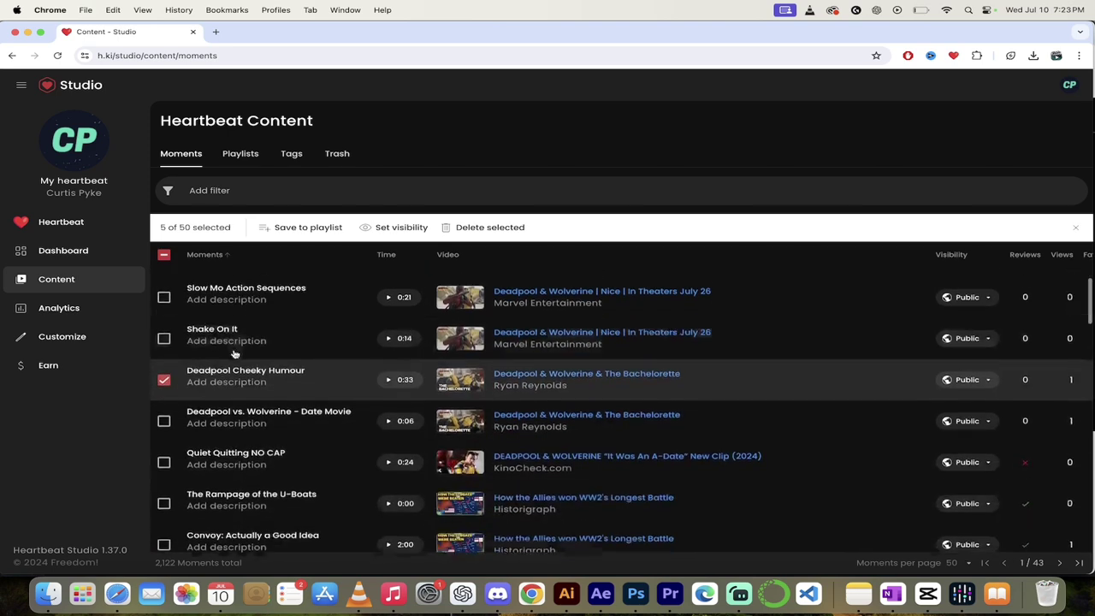
scroll(193, 376, "down", 1)
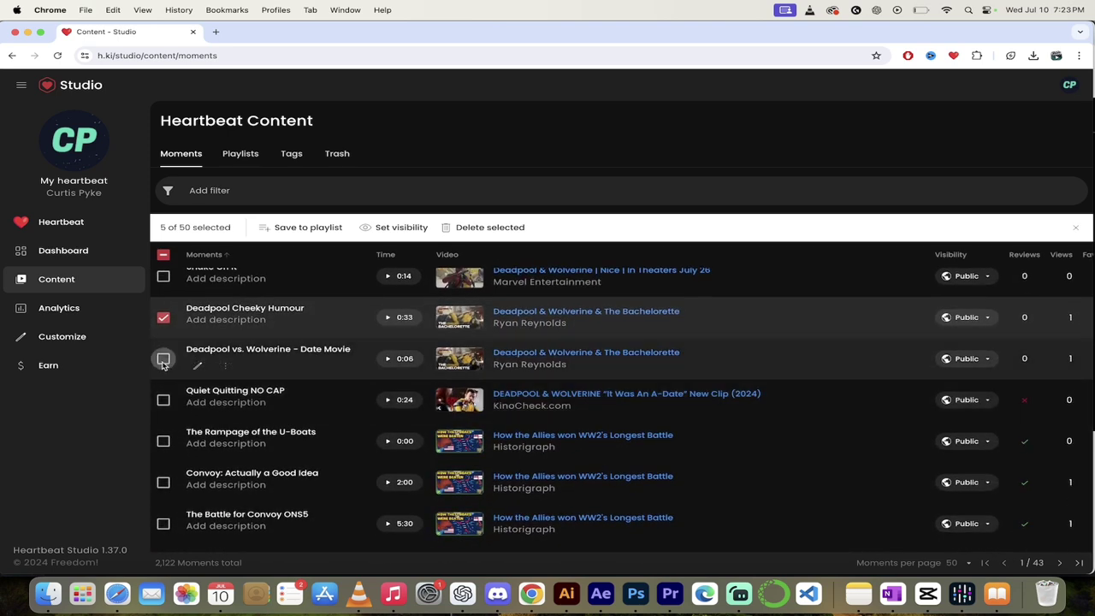
left_click(164, 359)
scroll(195, 421, "down", 2)
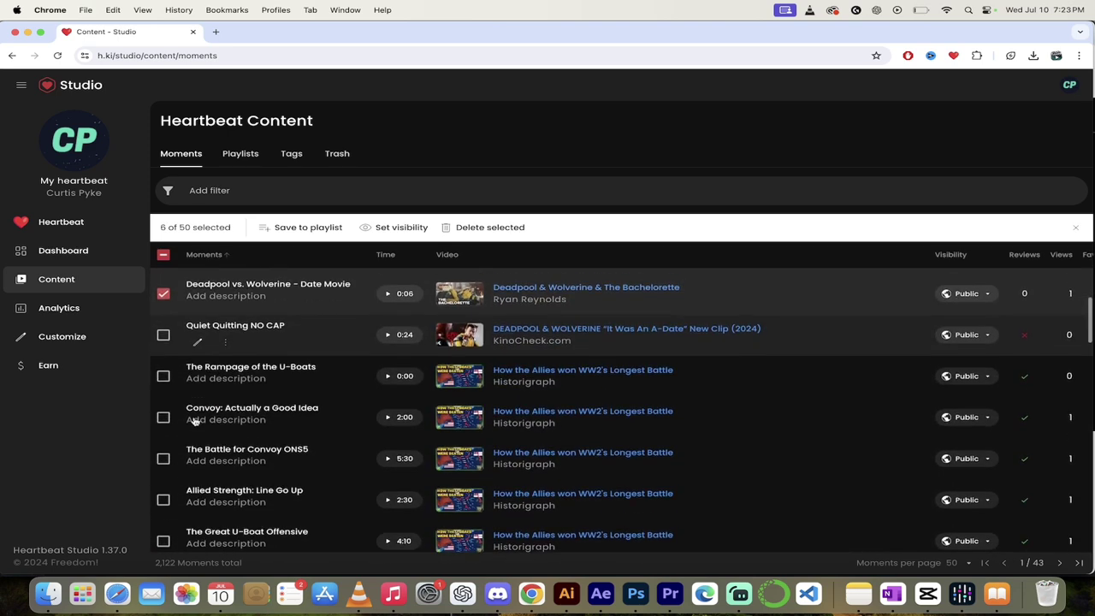
left_click(164, 337)
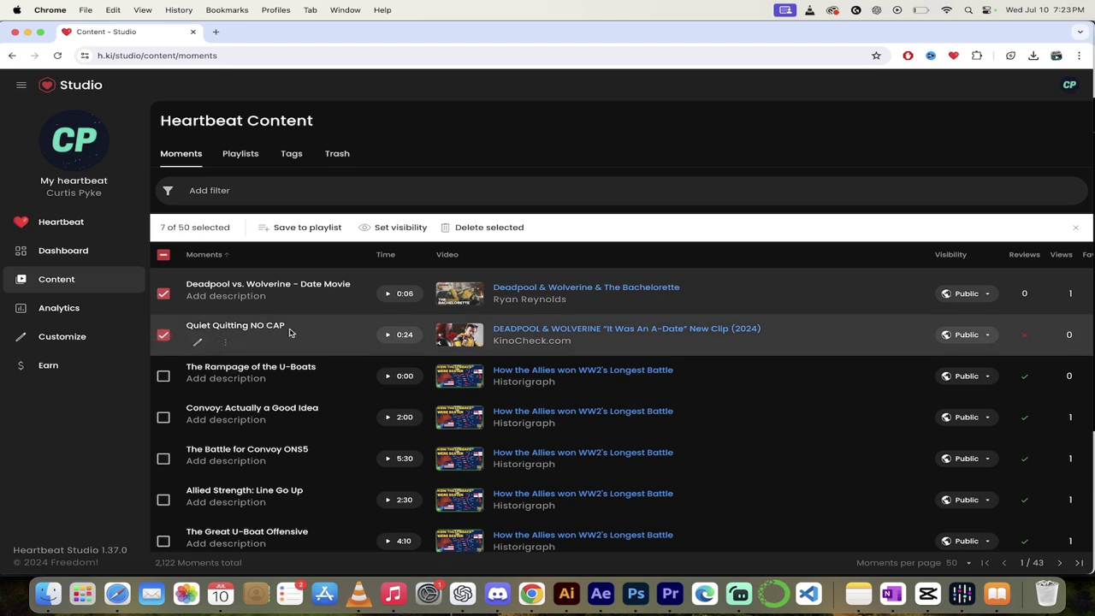
scroll(289, 333, "down", 1)
scroll(289, 332, "up", 4)
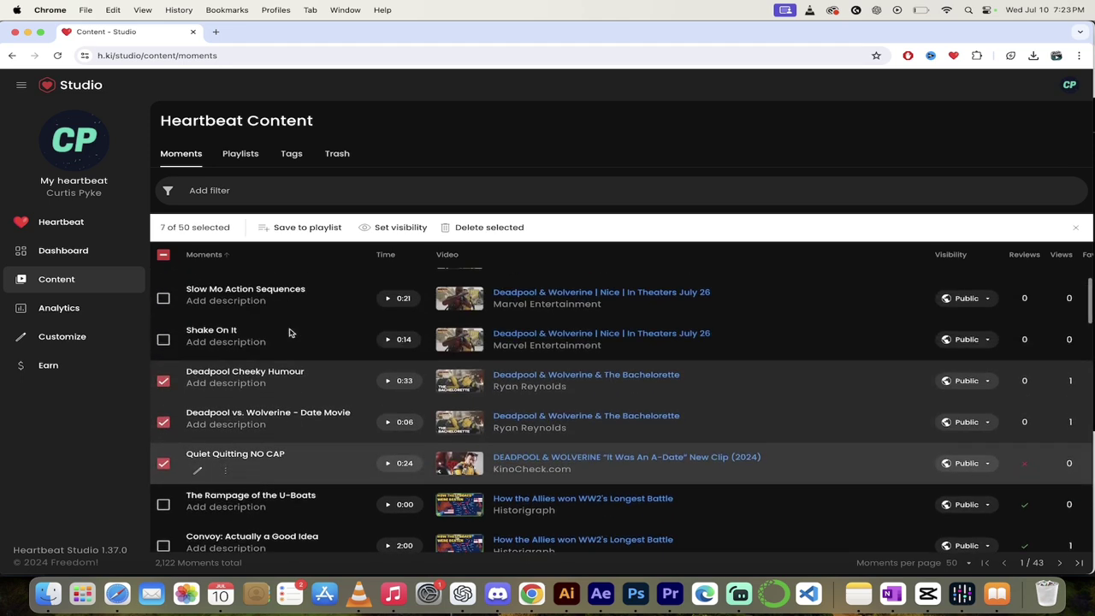
scroll(289, 333, "up", 2)
scroll(289, 332, "up", 4)
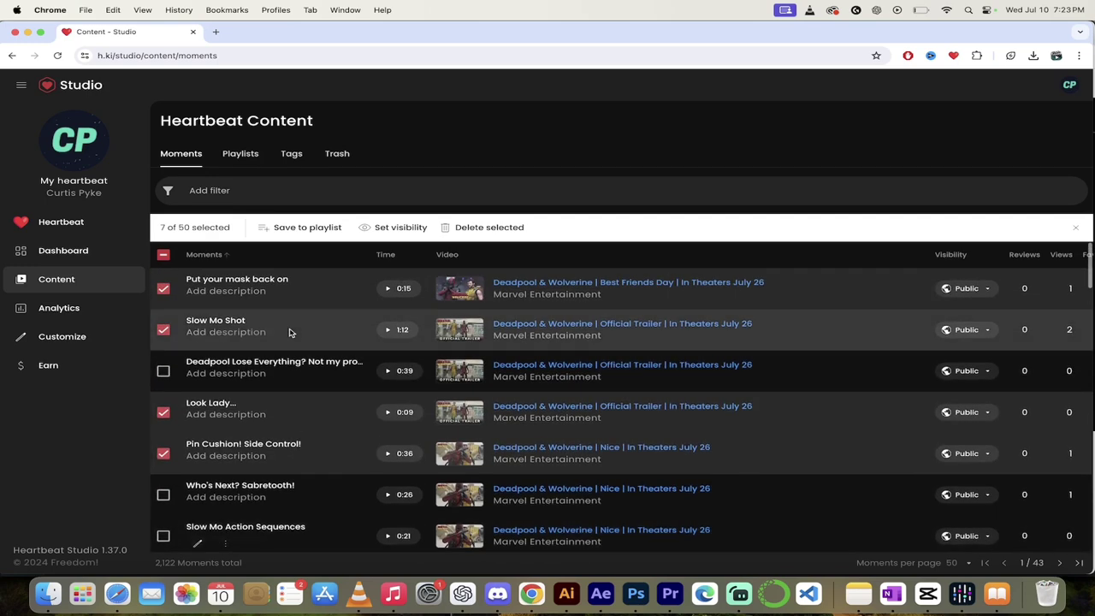
Save the seven moments to Best Movie Moments and a new playlist 'Best of Deadpool Vs. Wolverine'.
left_click(306, 228)
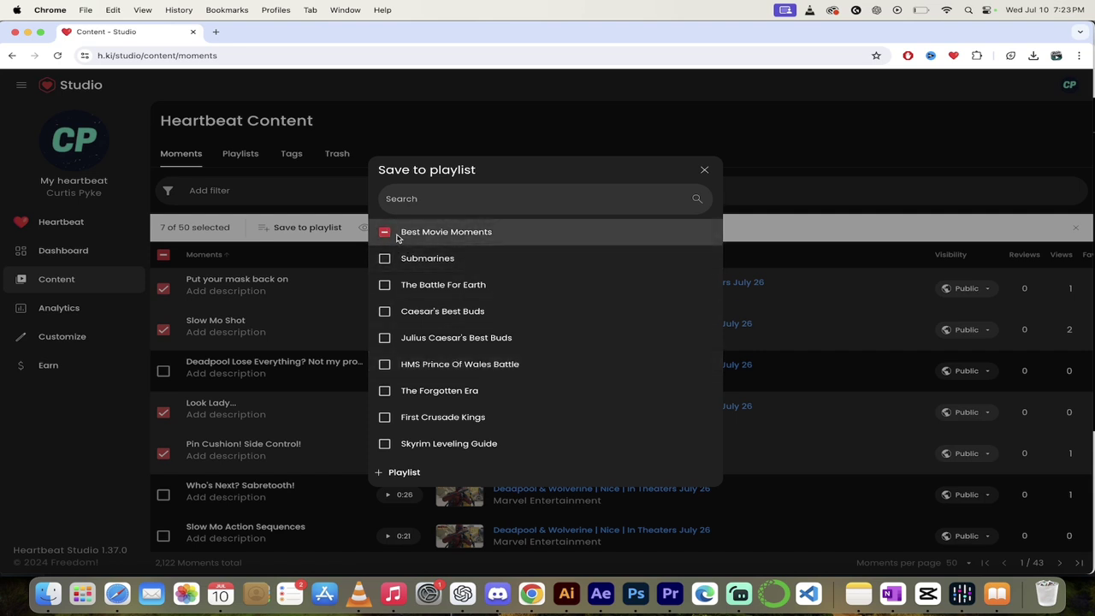
left_click(432, 234)
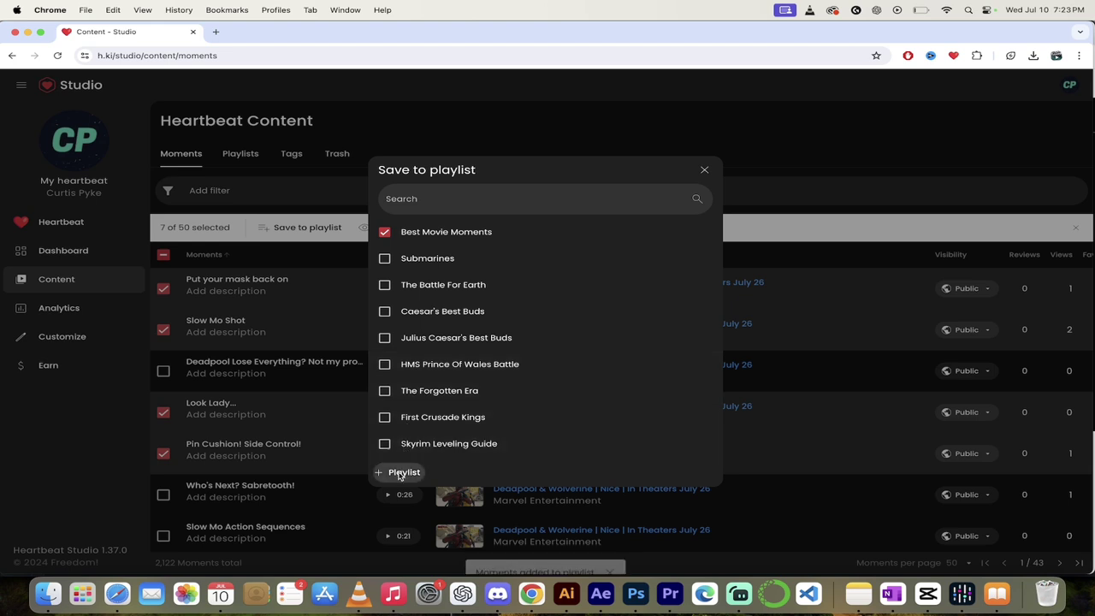
left_click(400, 475)
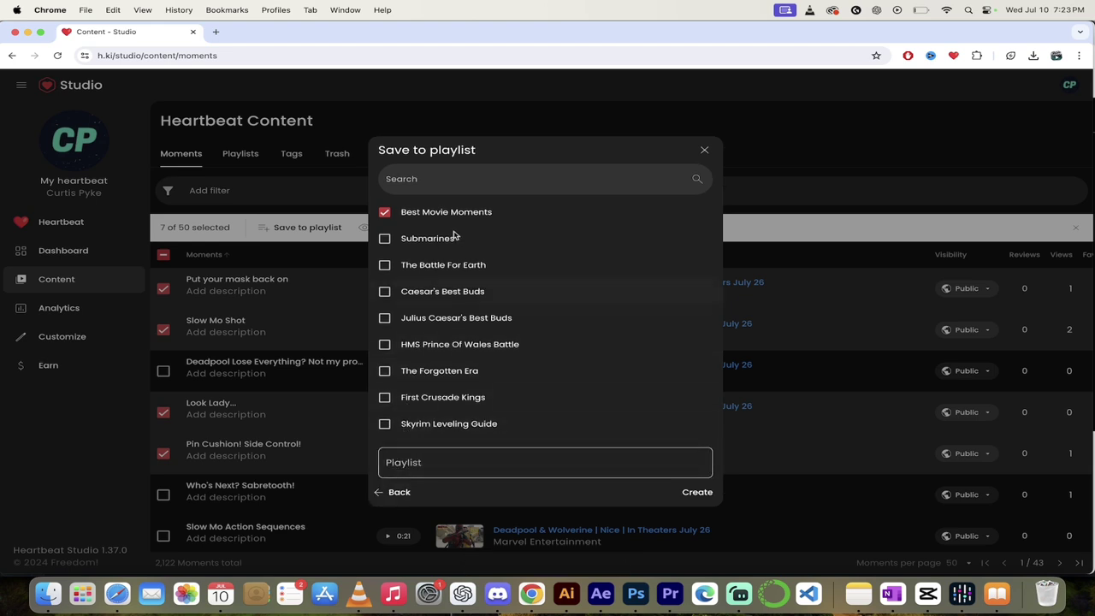
left_click(407, 464)
type("Best of Deadpool Vs. Wolverine")
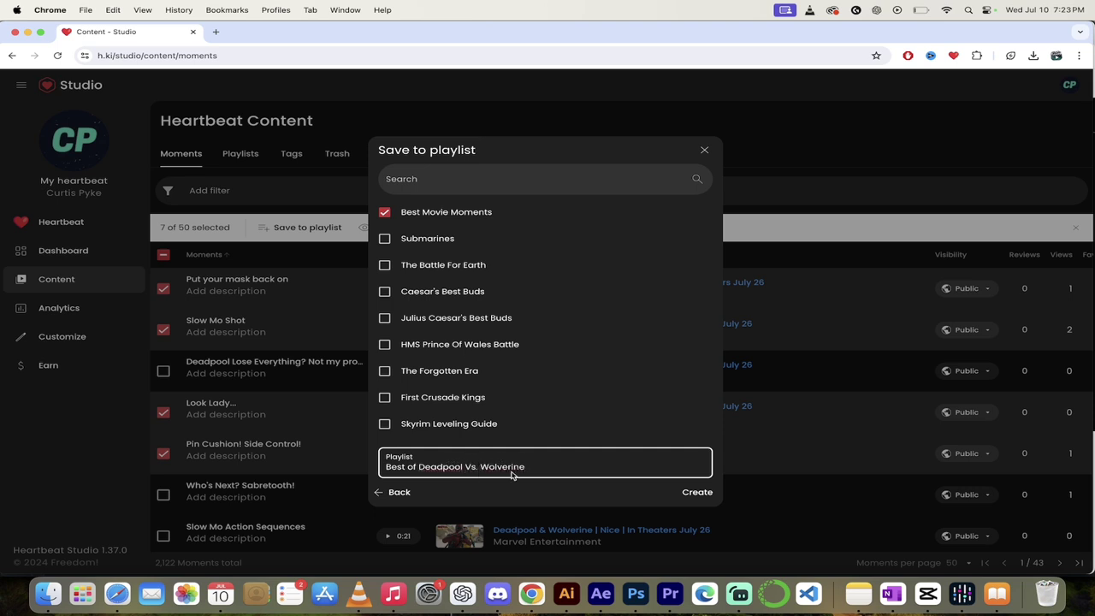
left_click(696, 492)
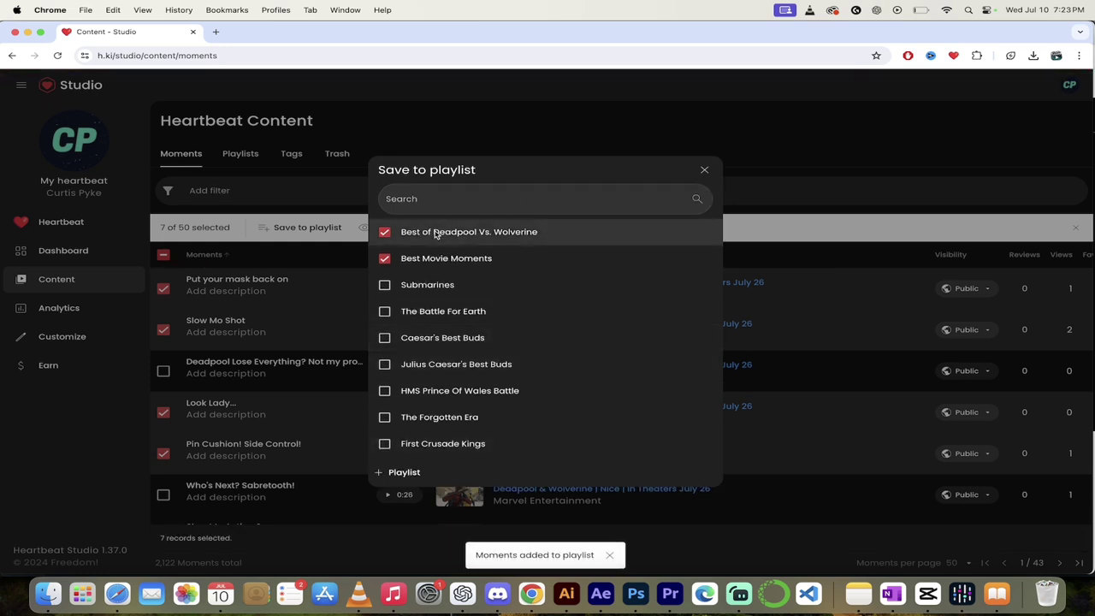
Go to your Heartbeat profile's Playlists tab, showing Best of Deadpool Vs. Wolverine with 7 moments.
left_click(443, 129)
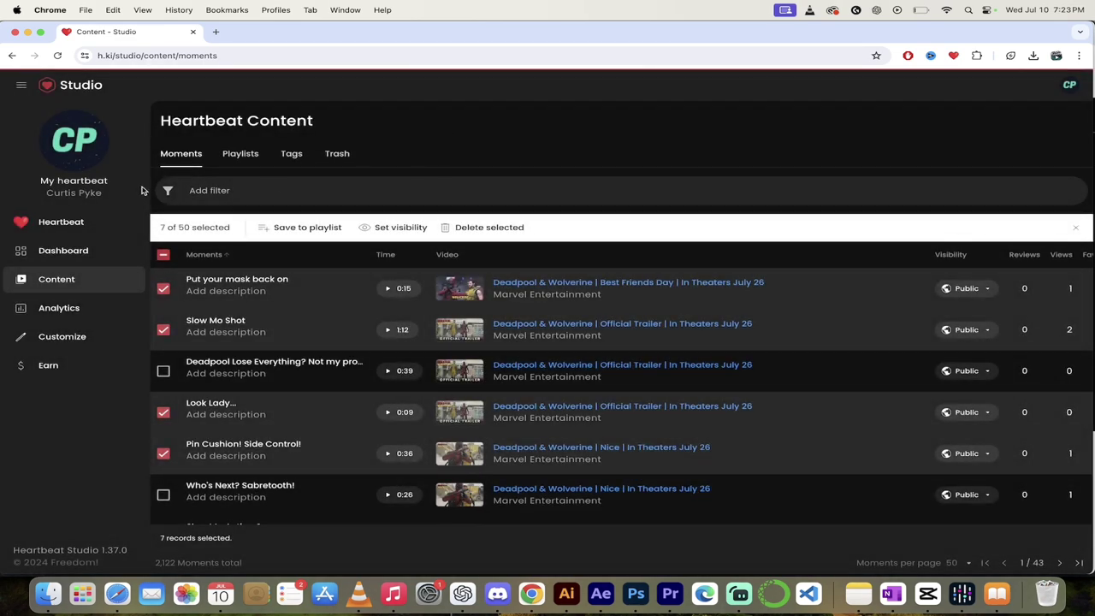
left_click(62, 224)
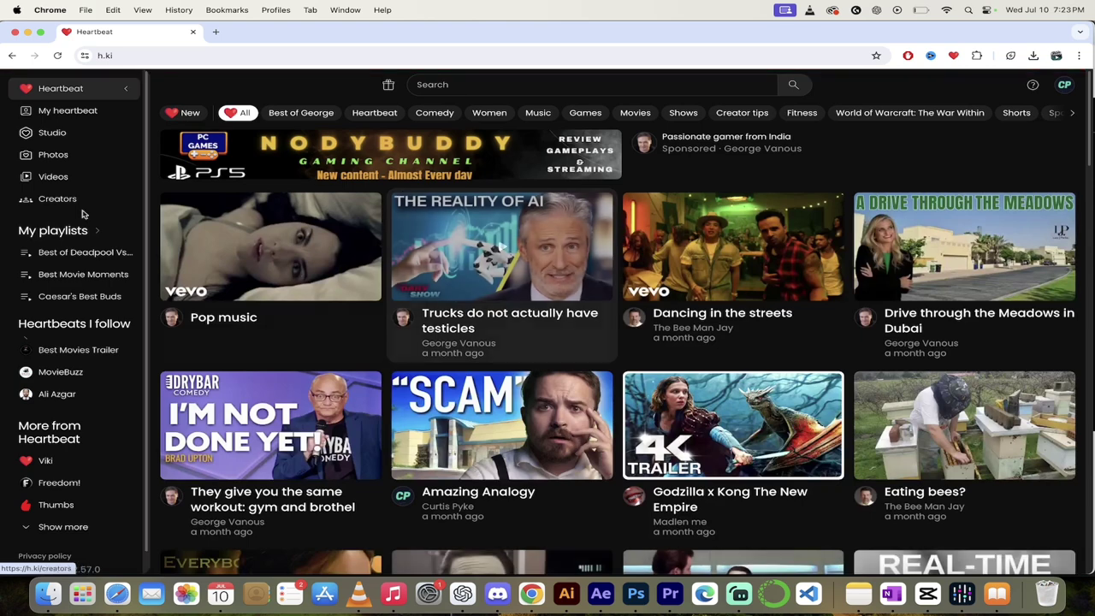
left_click(77, 110)
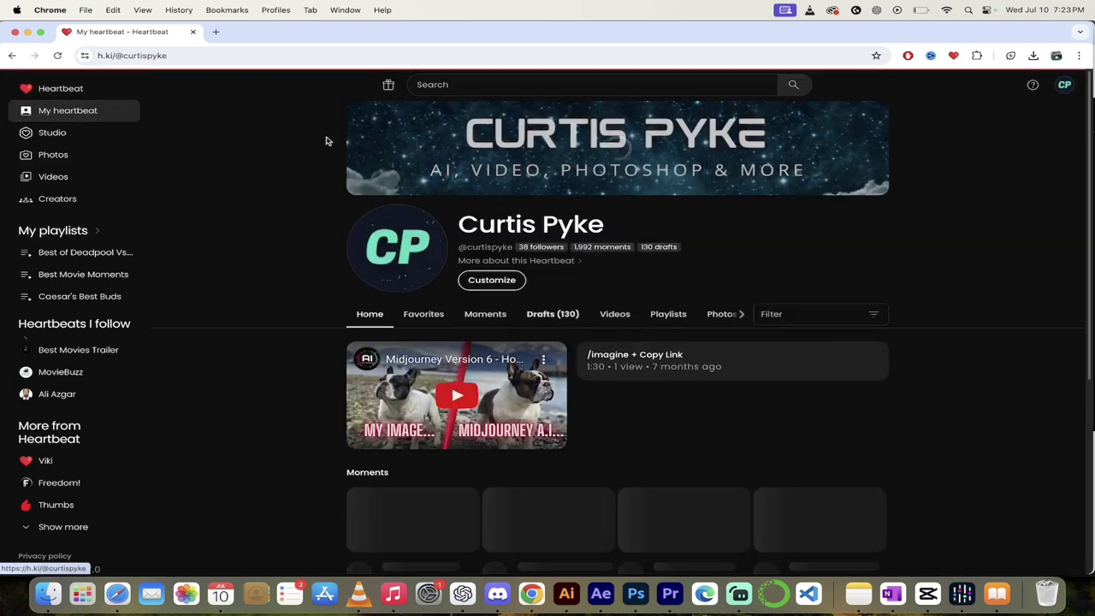
left_click(484, 314)
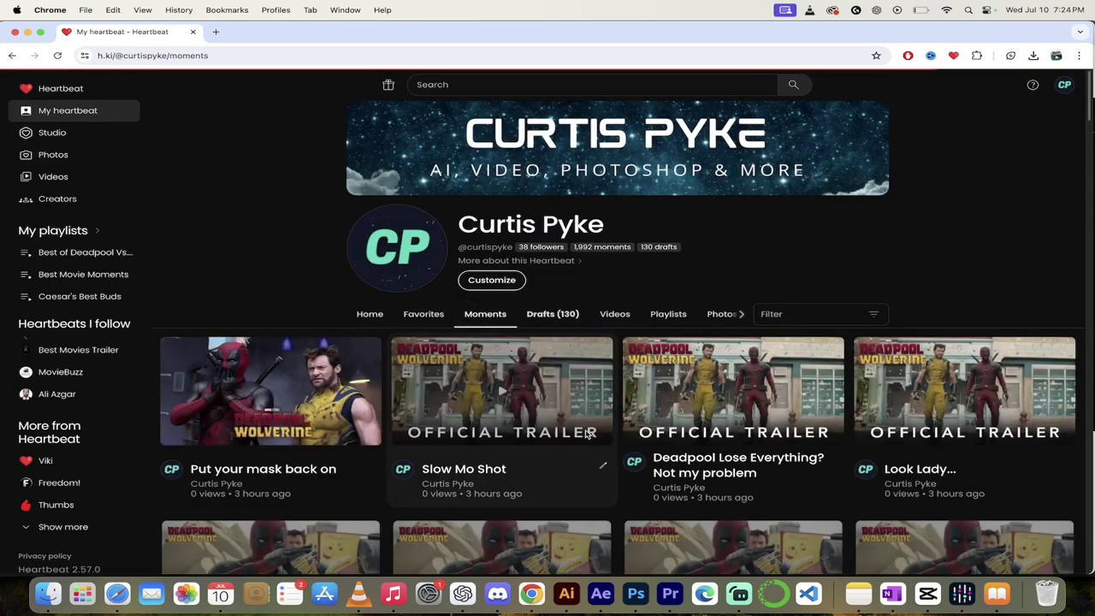
left_click(659, 314)
scroll(366, 380, "down", 2)
scroll(366, 381, "down", 1)
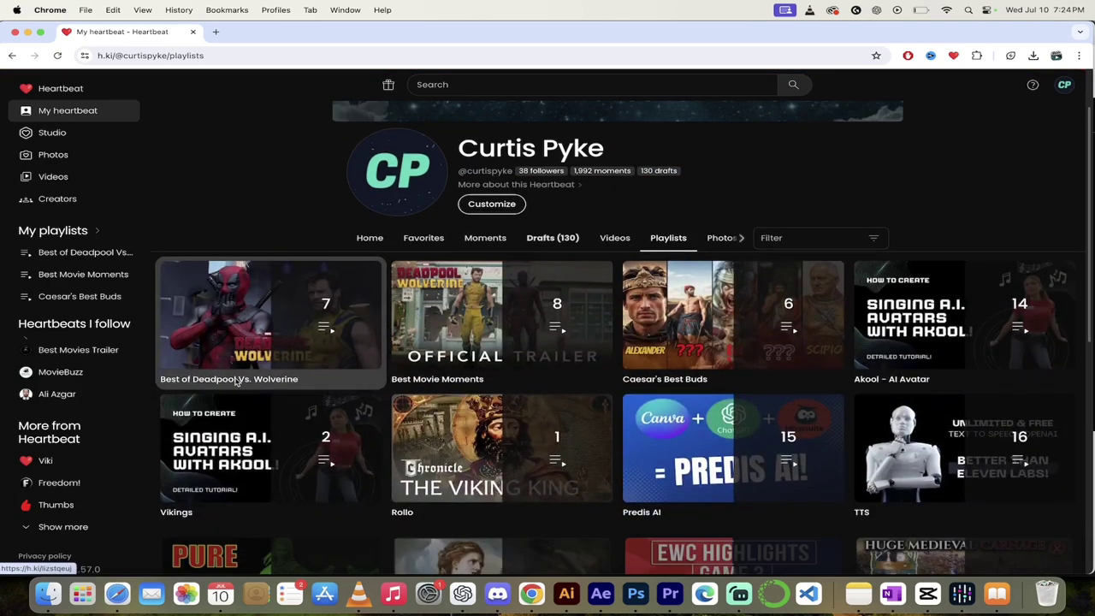
Play the Best of Deadpool Vs. Wolverine playlist and pause it on Put your mask back on.
left_click(276, 330)
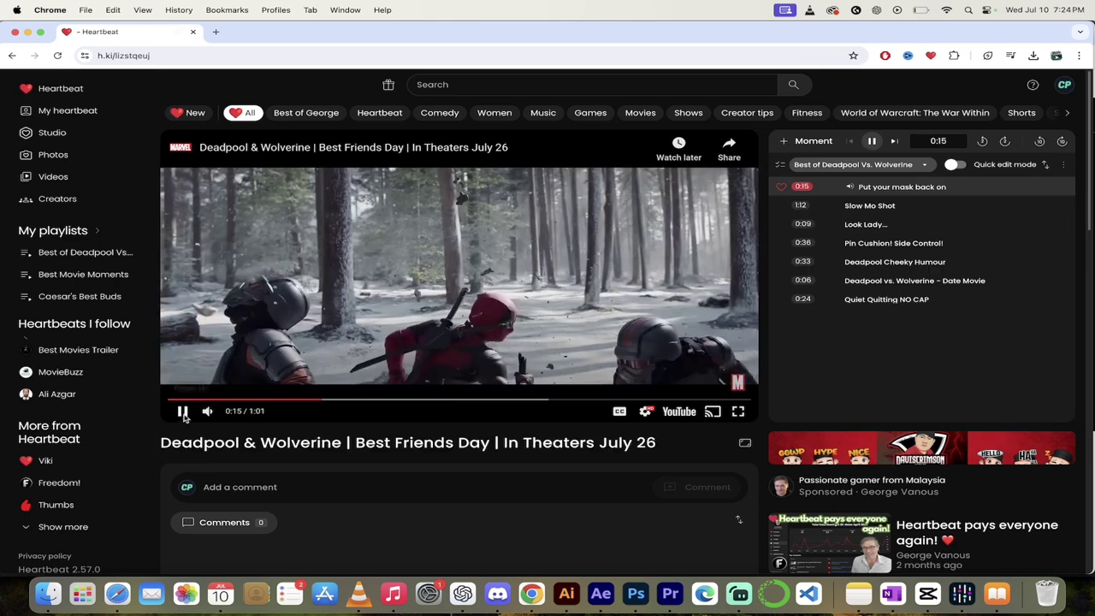
left_click(182, 411)
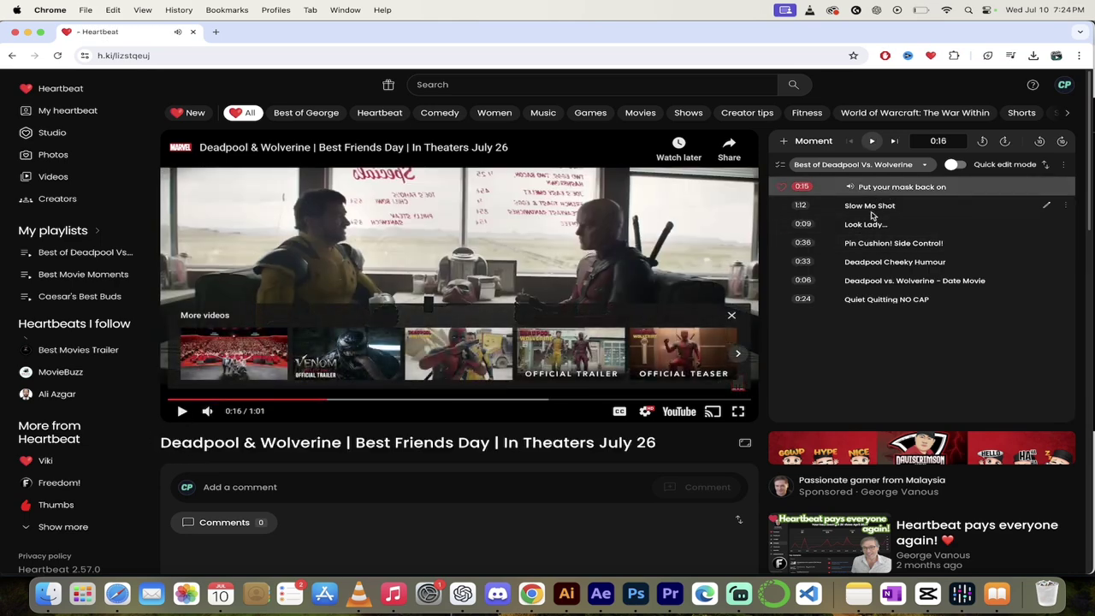